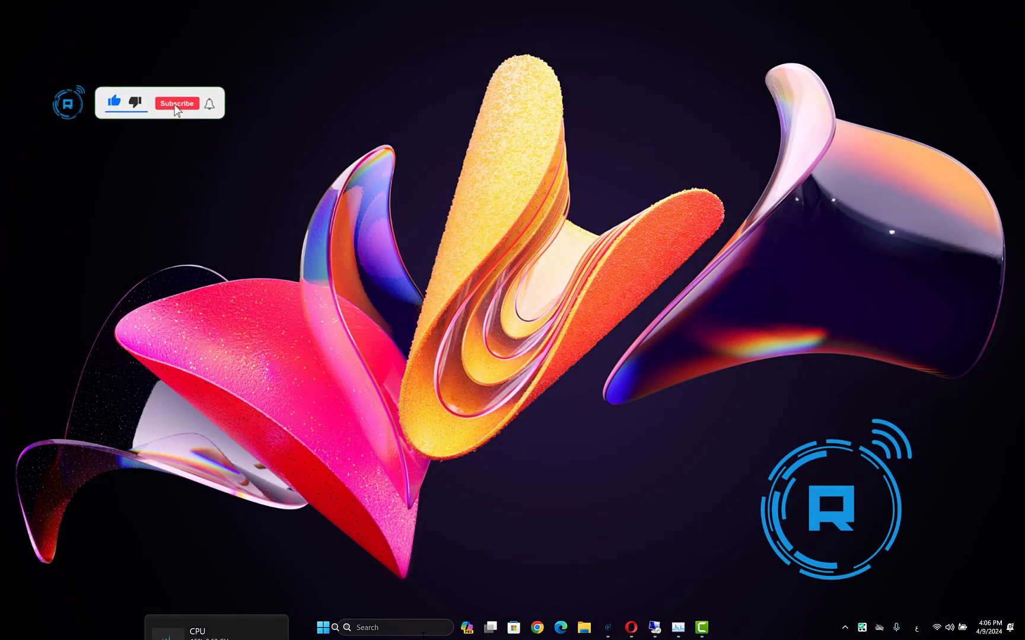
# Switch off both VPN-over-metered-networks and VPN-while-roaming options, then close Settings.
pyautogui.click(325, 627)
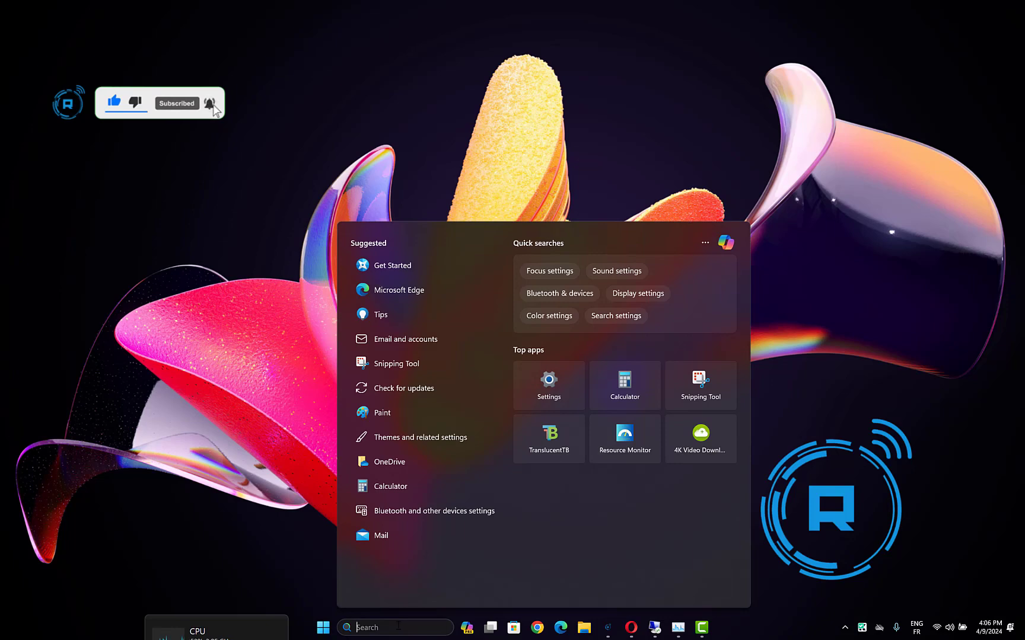
pyautogui.write('vpn')
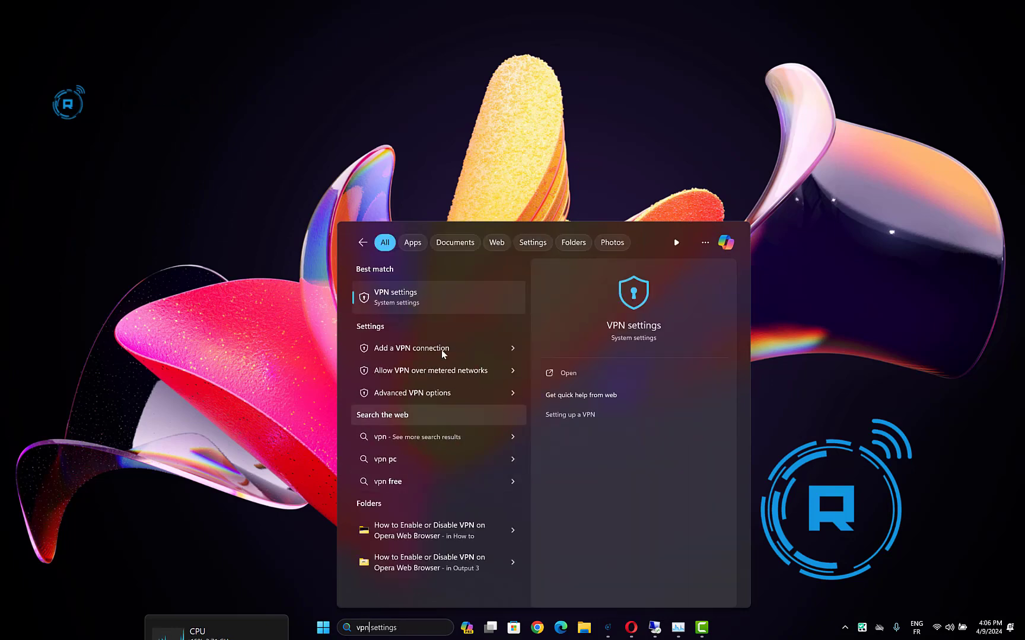
pyautogui.click(439, 297)
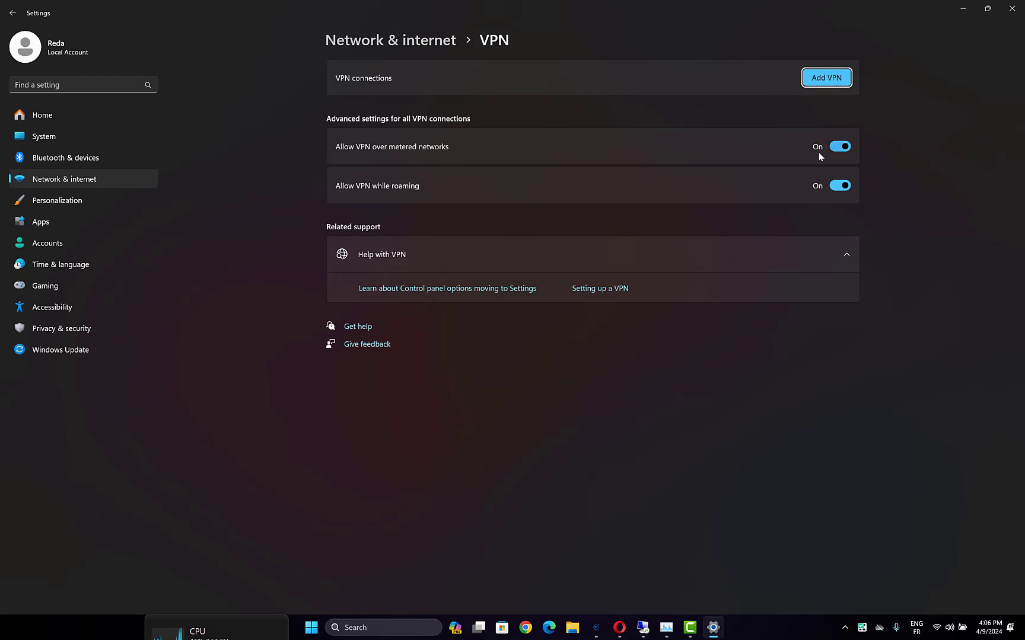
pyautogui.click(839, 146)
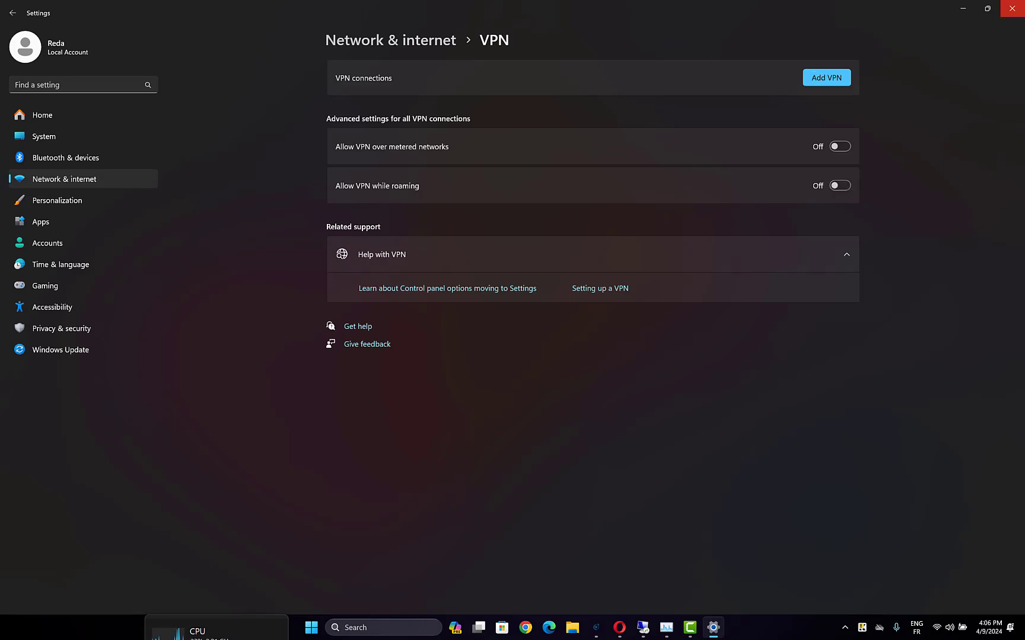
pyautogui.click(1011, 8)
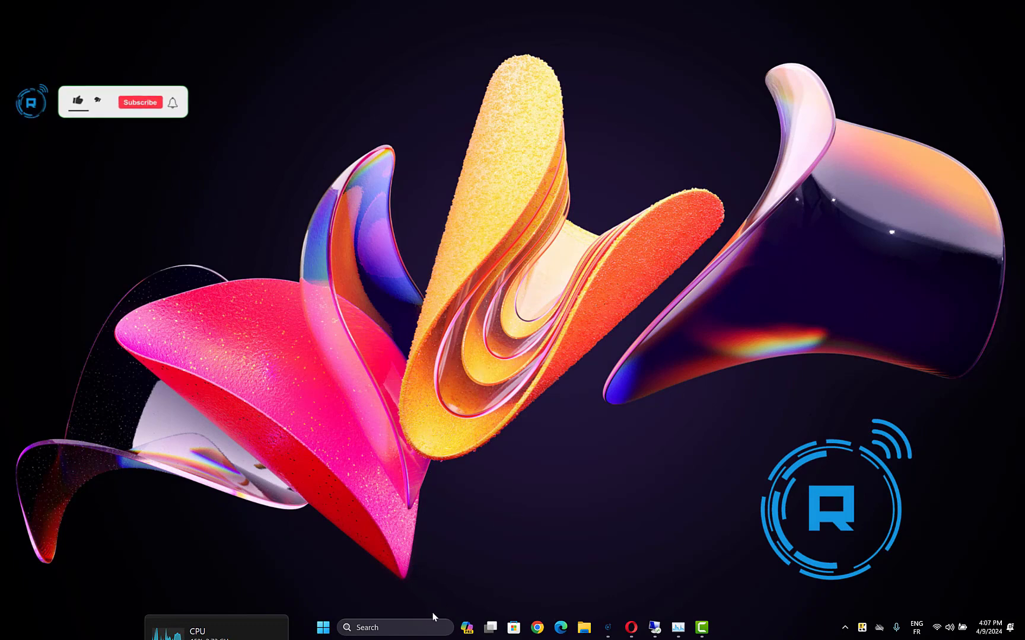
# Run 'ipconfig /flushdns' and 'netsh winsock reset' in an administrator Command Prompt.
pyautogui.click(416, 627)
pyautogui.write('cmd')
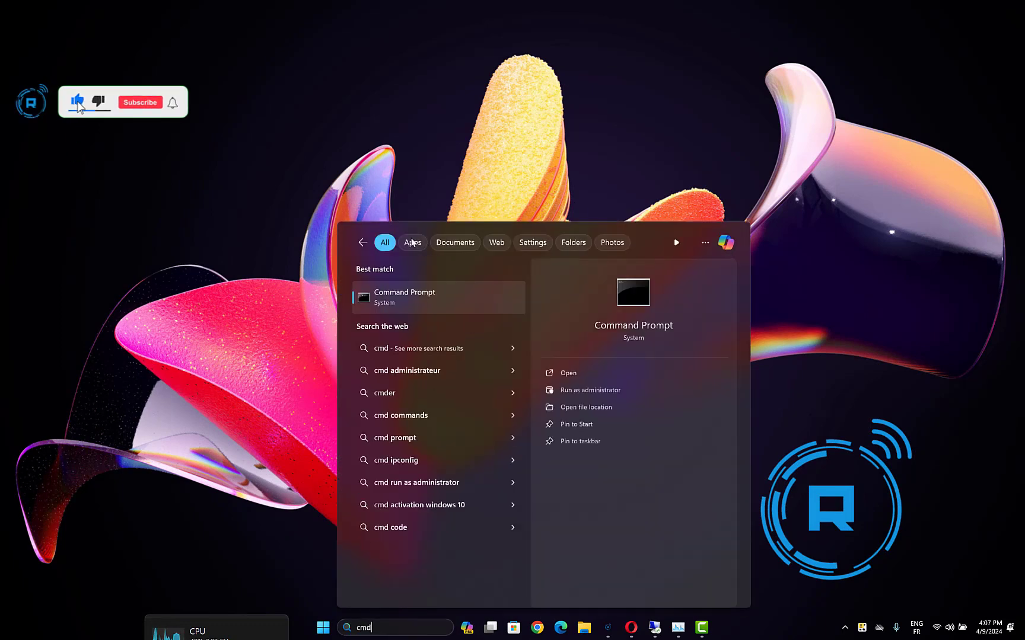
pyautogui.rightClick(423, 309)
pyautogui.click(456, 319)
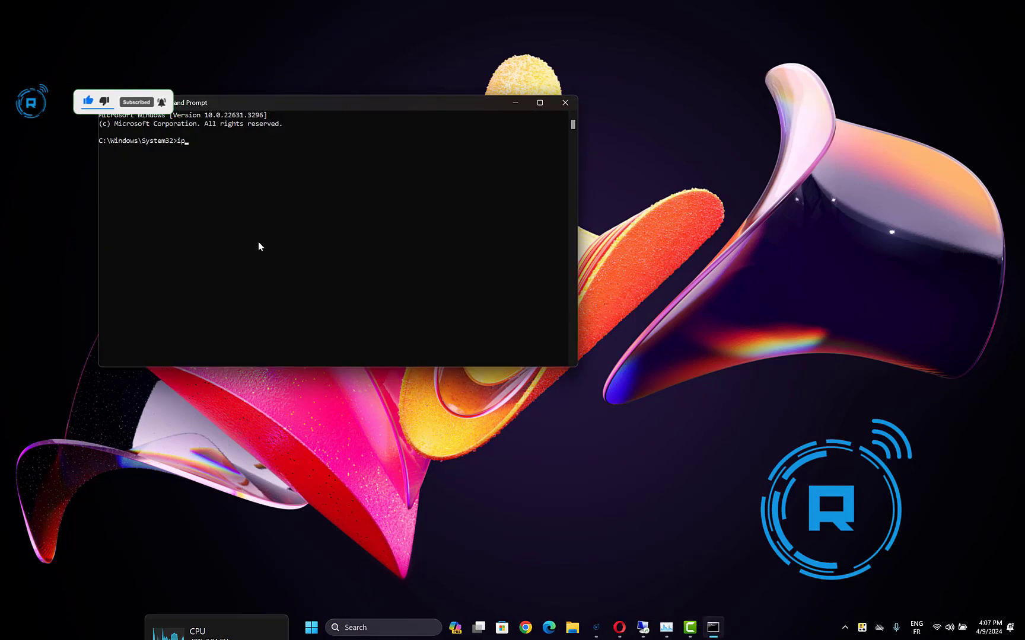
pyautogui.write('ipconfig /flush')
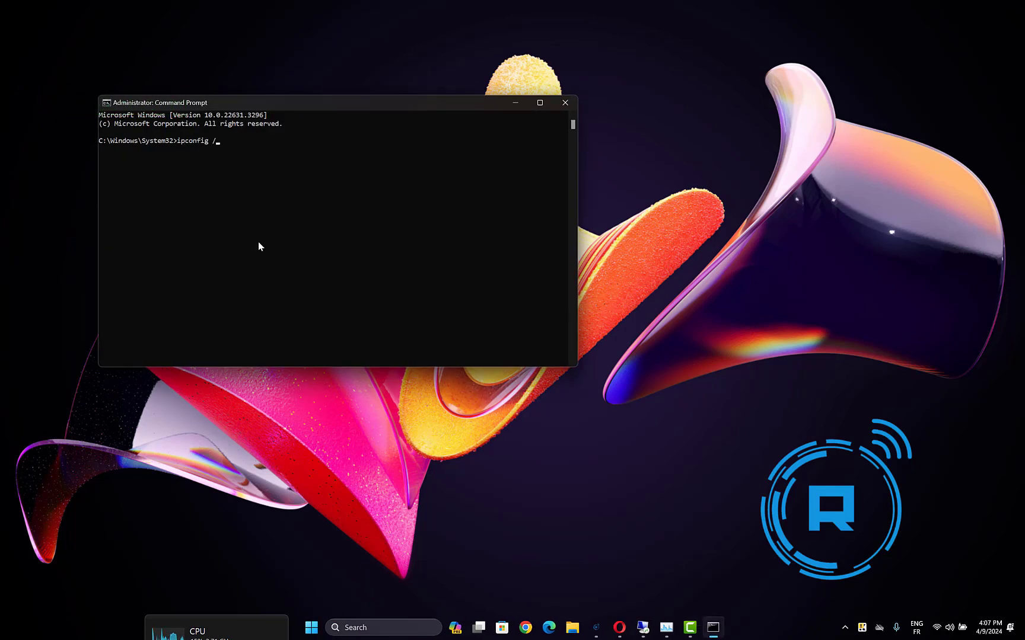
pyautogui.write('dns')
pyautogui.press('Return')
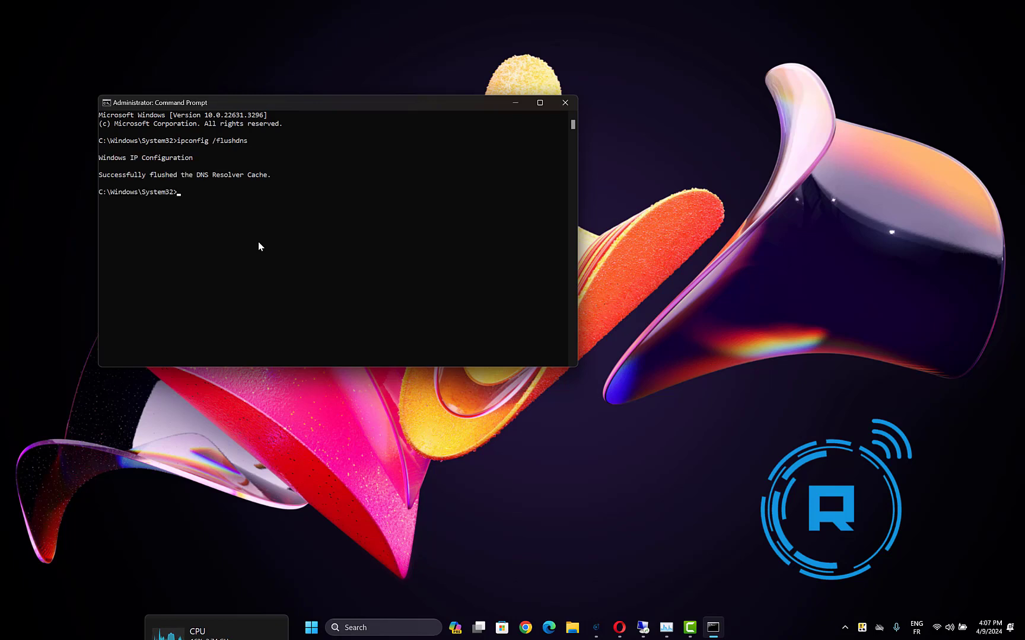
pyautogui.write('net')
pyautogui.write('sh ')
pyautogui.write('win')
pyautogui.write('sock')
pyautogui.write(' reset')
pyautogui.press('Return')
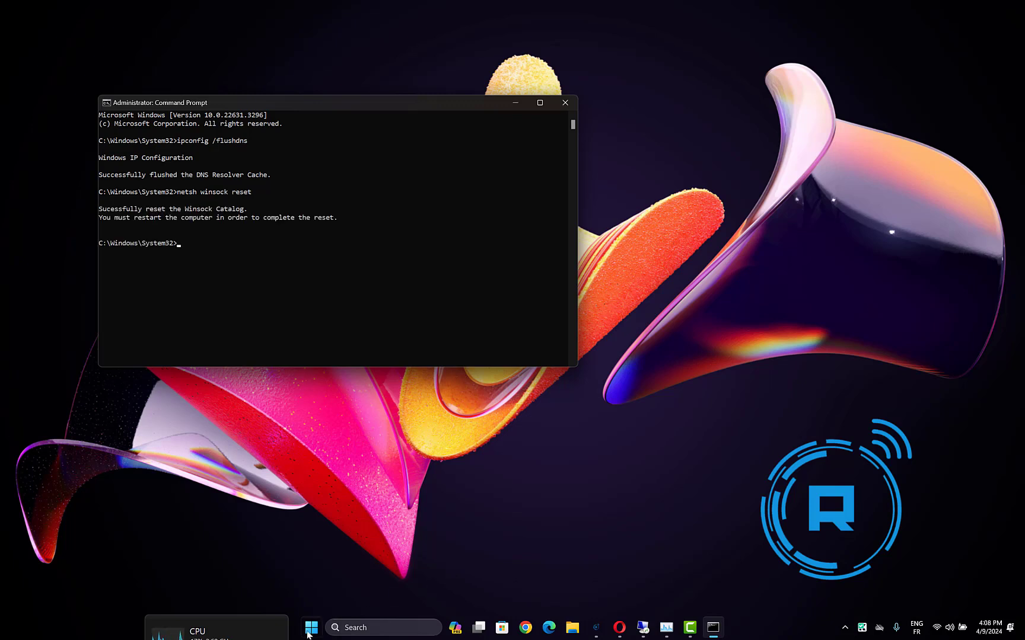
# Restart Windows from the Start button's Shut down or sign out menu.
pyautogui.rightClick(312, 627)
pyautogui.moveTo(310, 582)
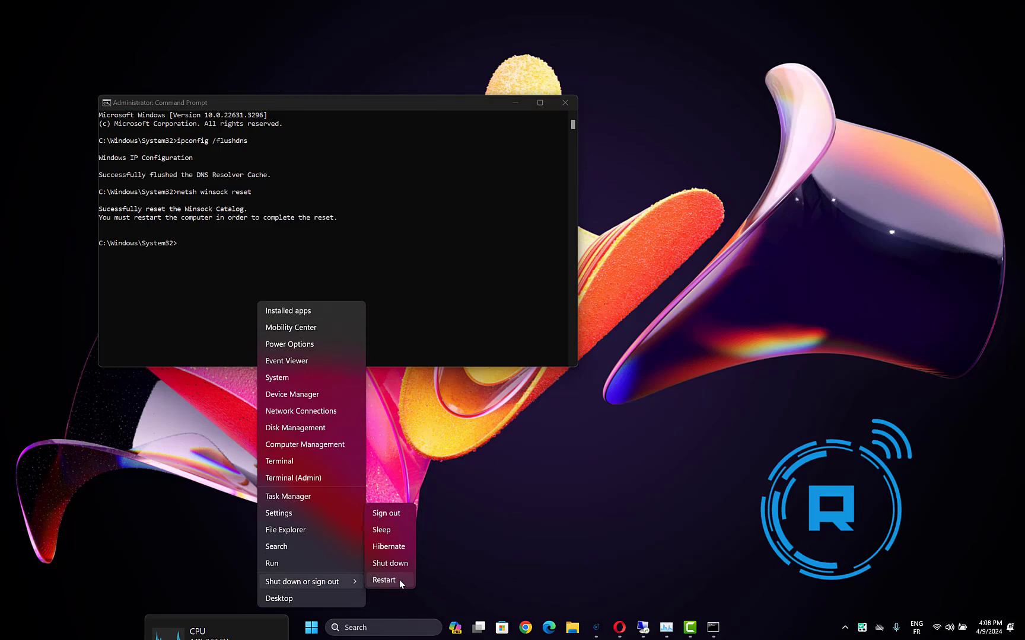
pyautogui.click(399, 579)
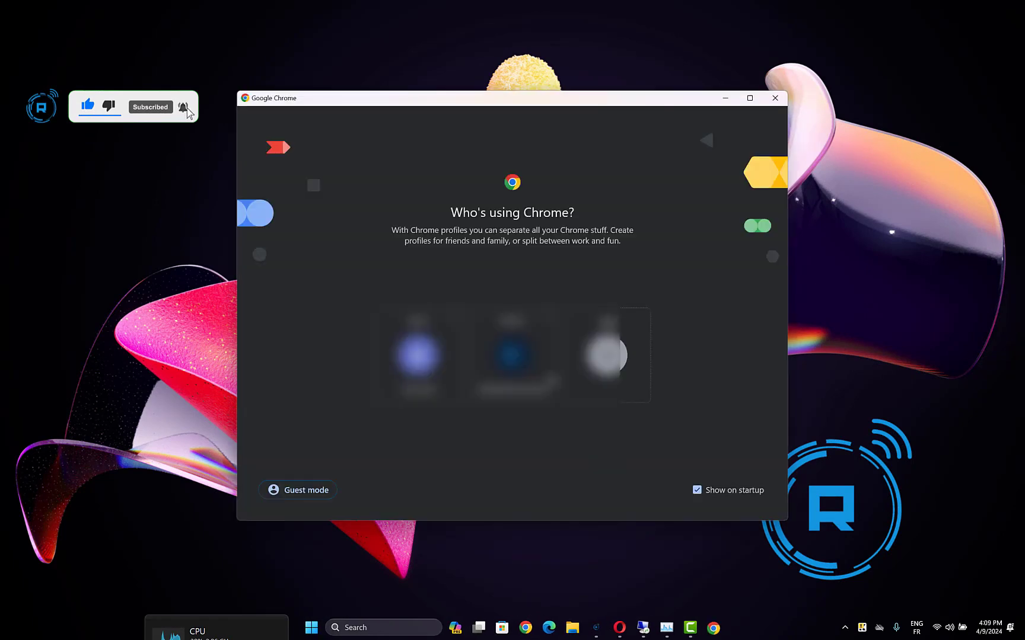
# Open Chrome with the chosen profile and show its Settings in a maximized window.
pyautogui.click(512, 352)
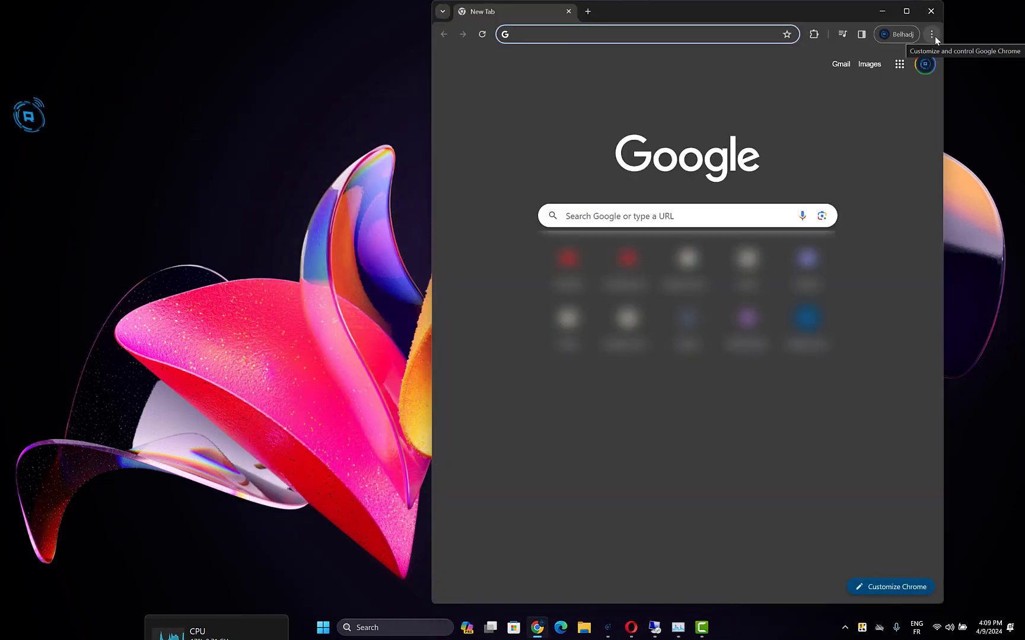
pyautogui.click(932, 35)
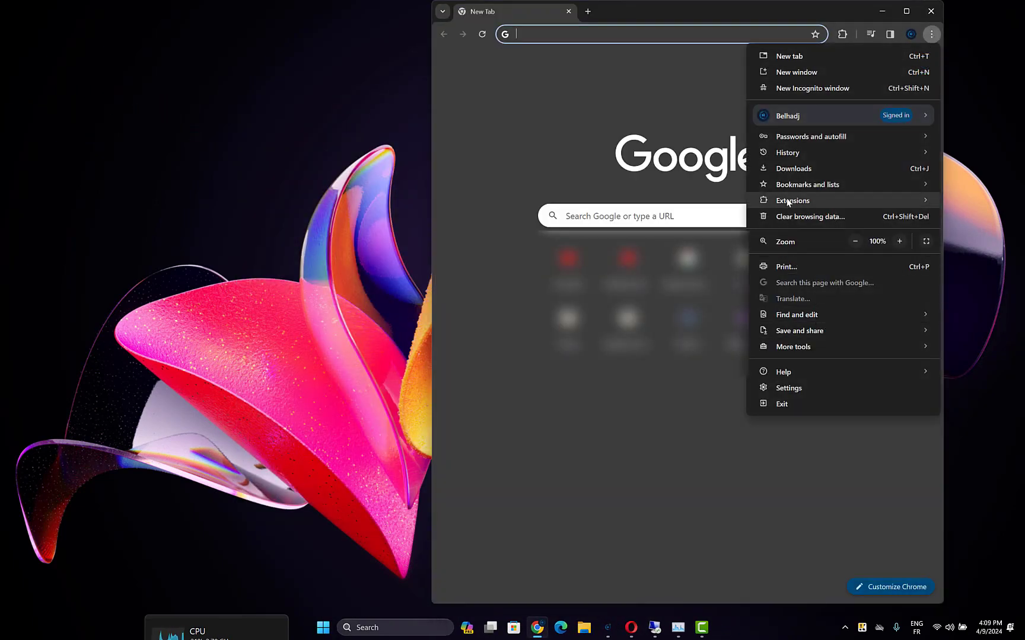
pyautogui.click(810, 386)
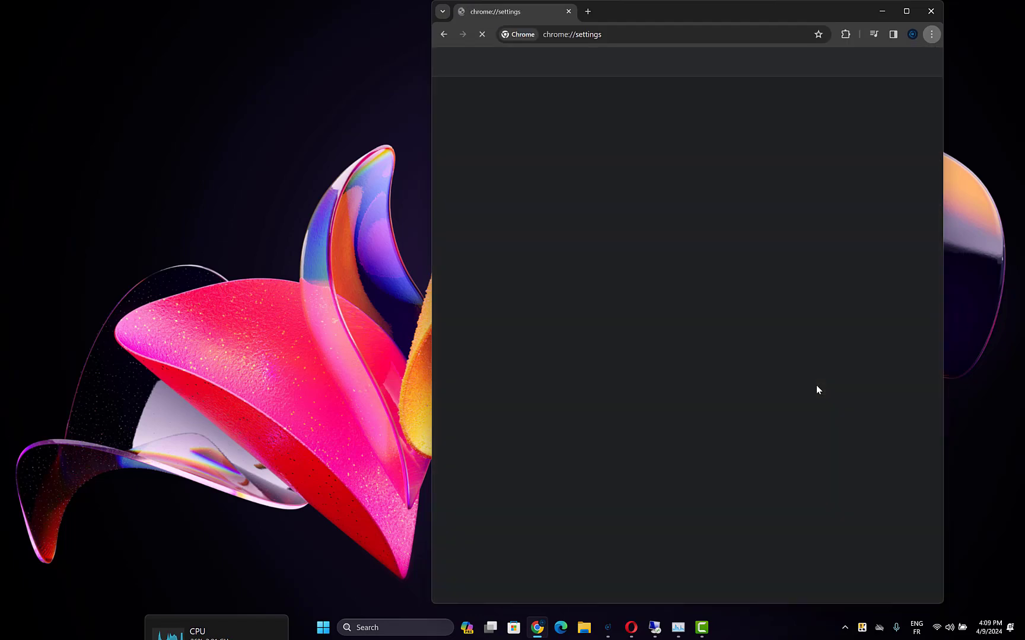
pyautogui.click(906, 11)
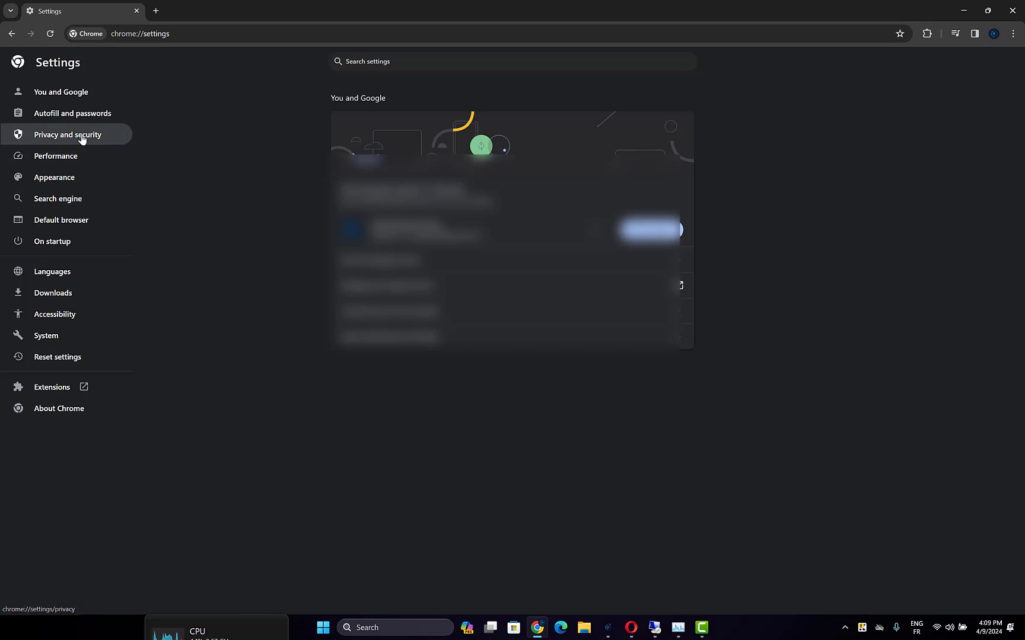
# Open Clear browsing data under Privacy and security, keeping the time range at All time.
pyautogui.click(81, 139)
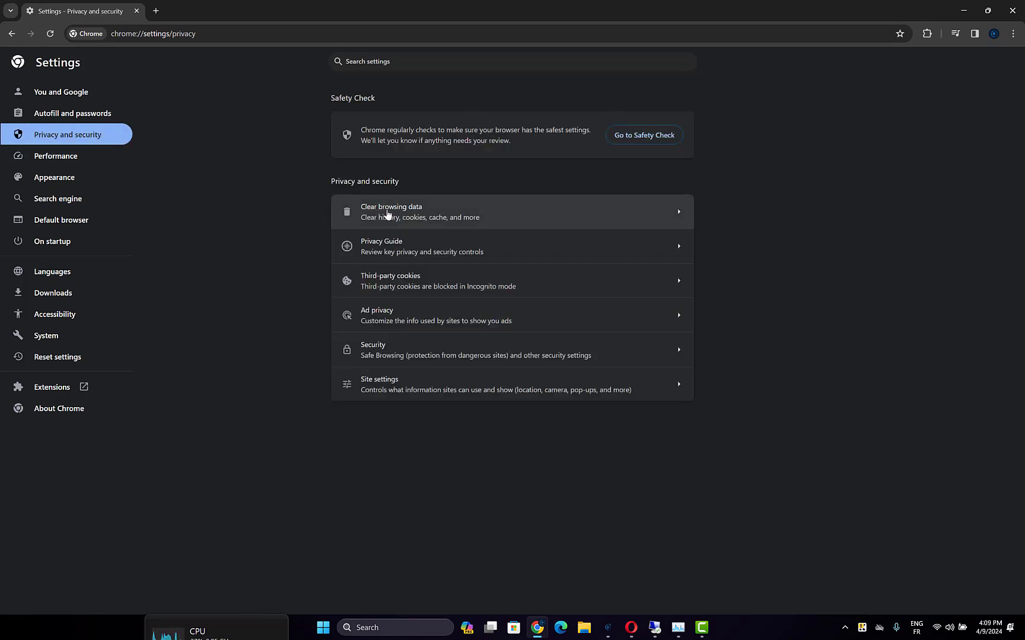
pyautogui.click(401, 212)
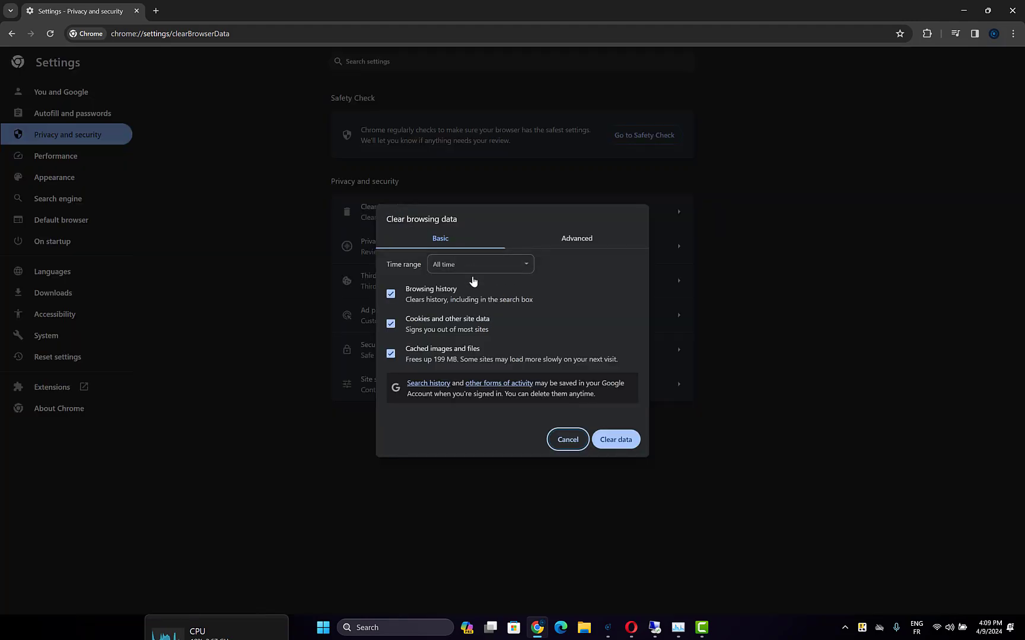
pyautogui.click(478, 268)
pyautogui.click(636, 338)
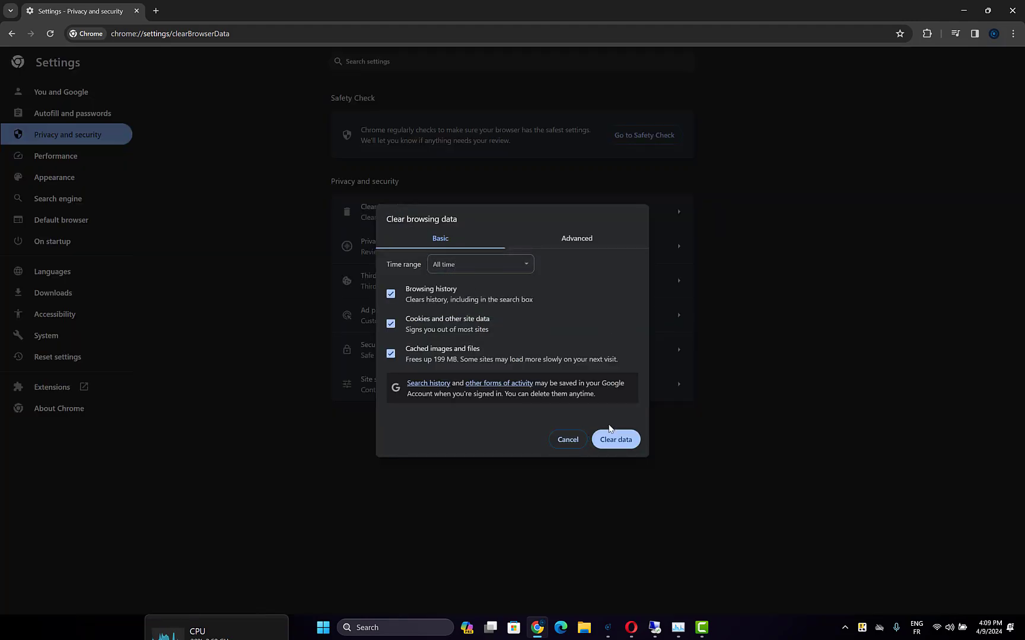